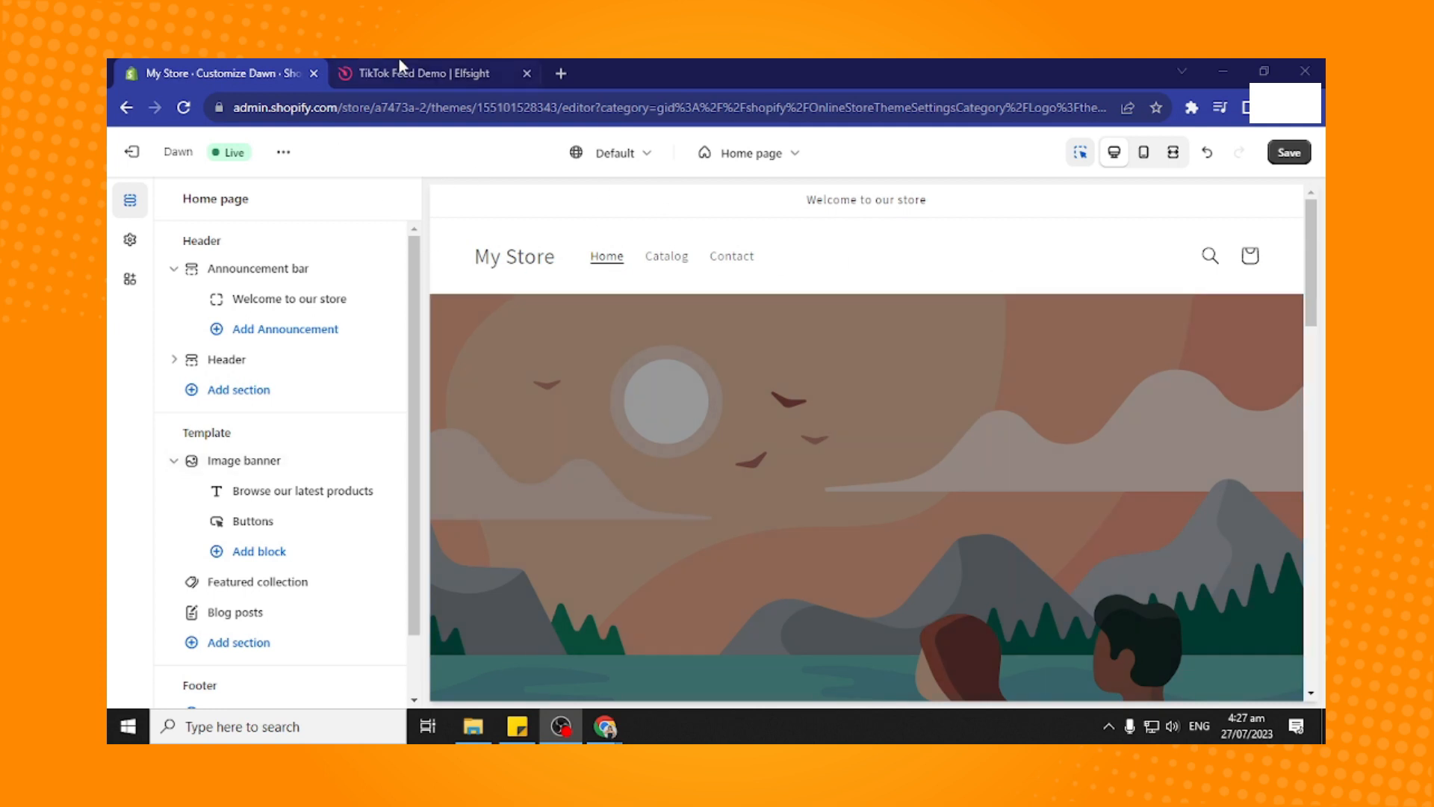
- Switch to the Elfsight TikTok Feed demo and start the widget from the Masonry Dark template
{"action": "left_click", "coordinate": [437, 65]}
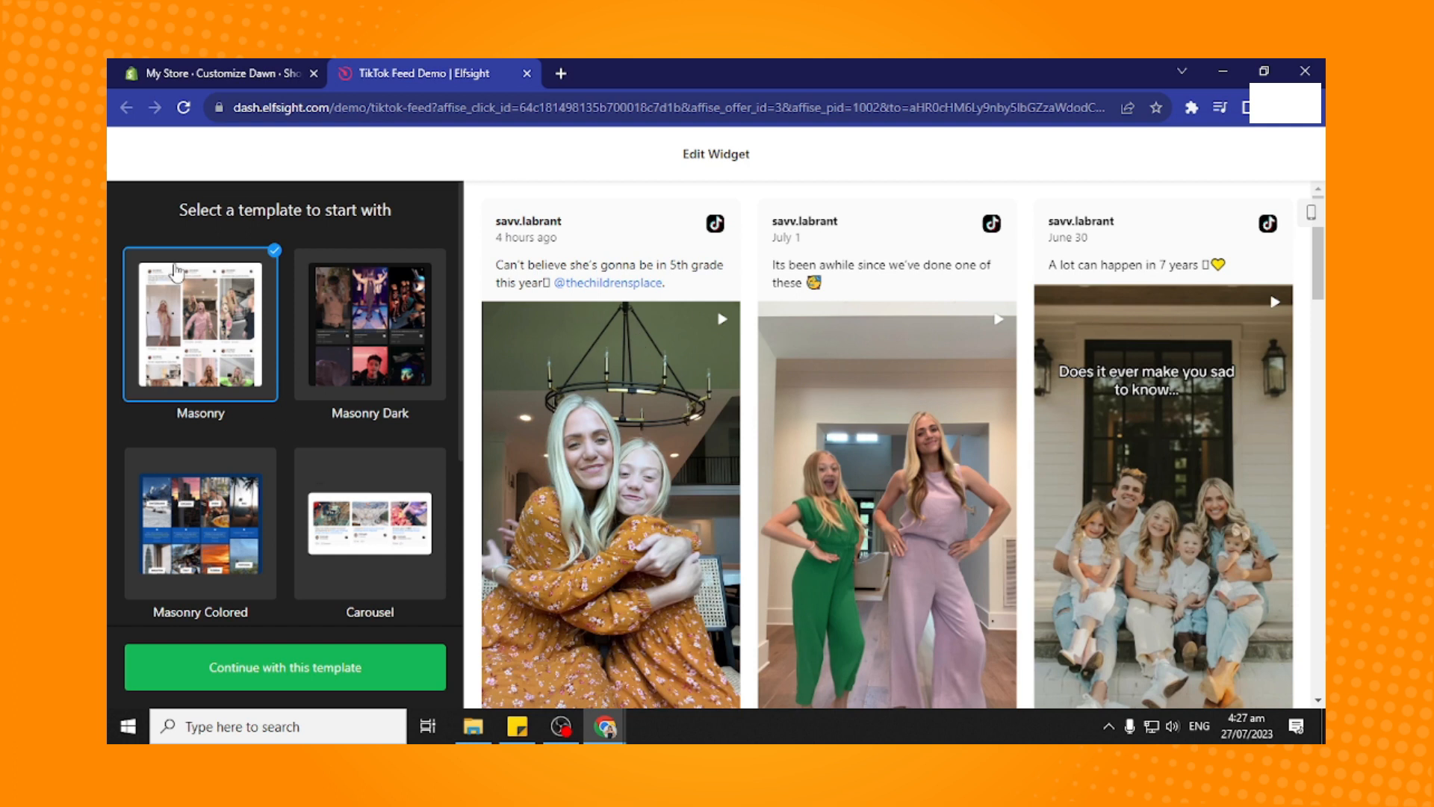
{"action": "scroll", "coordinate": [261, 359], "scroll_direction": "down", "scroll_amount": 3}
{"action": "scroll", "coordinate": [299, 349], "scroll_direction": "up", "scroll_amount": 3}
{"action": "scroll", "coordinate": [326, 333], "scroll_direction": "down", "scroll_amount": 3}
{"action": "scroll", "coordinate": [327, 341], "scroll_direction": "up", "scroll_amount": 3}
{"action": "left_click", "coordinate": [378, 327]}
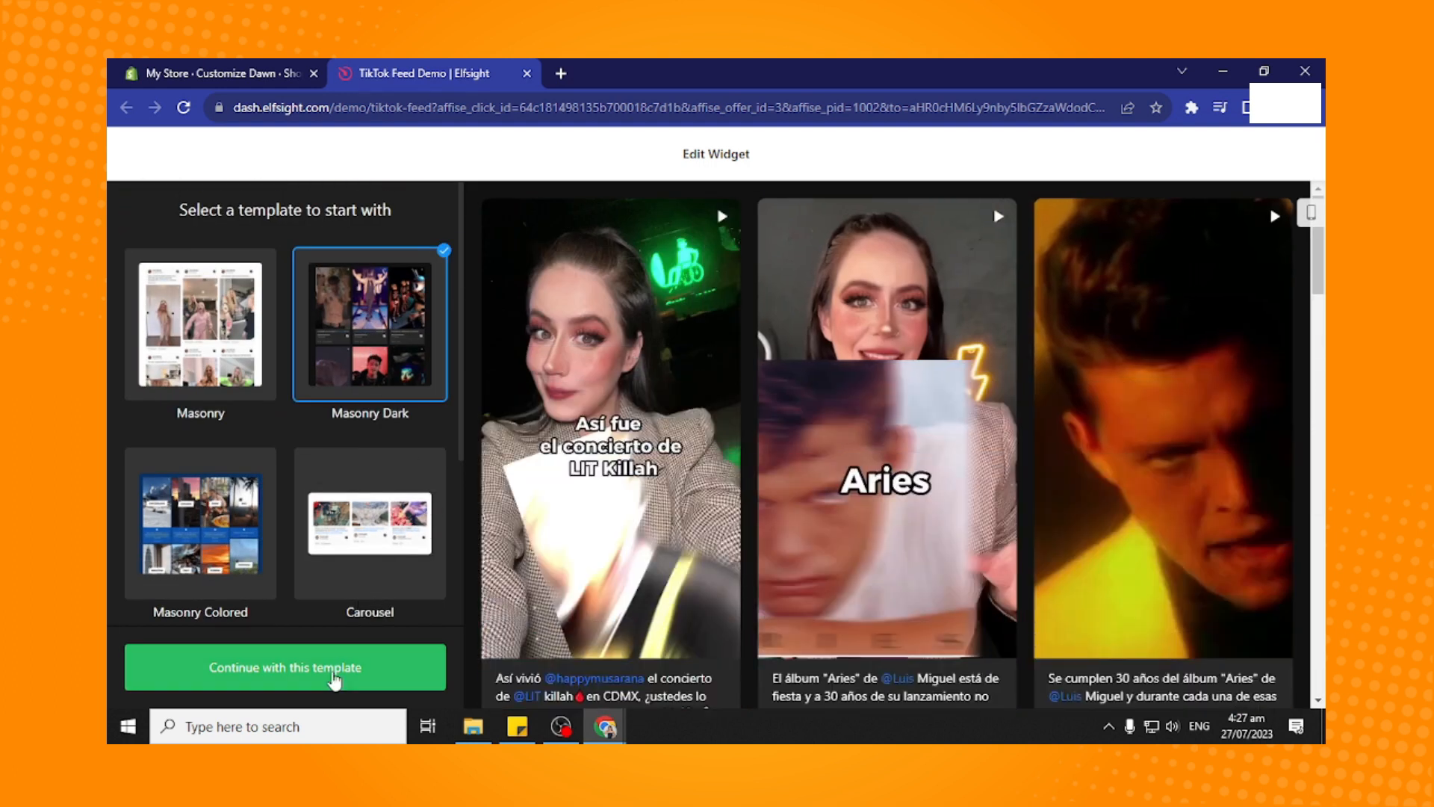
{"action": "left_click", "coordinate": [340, 683]}
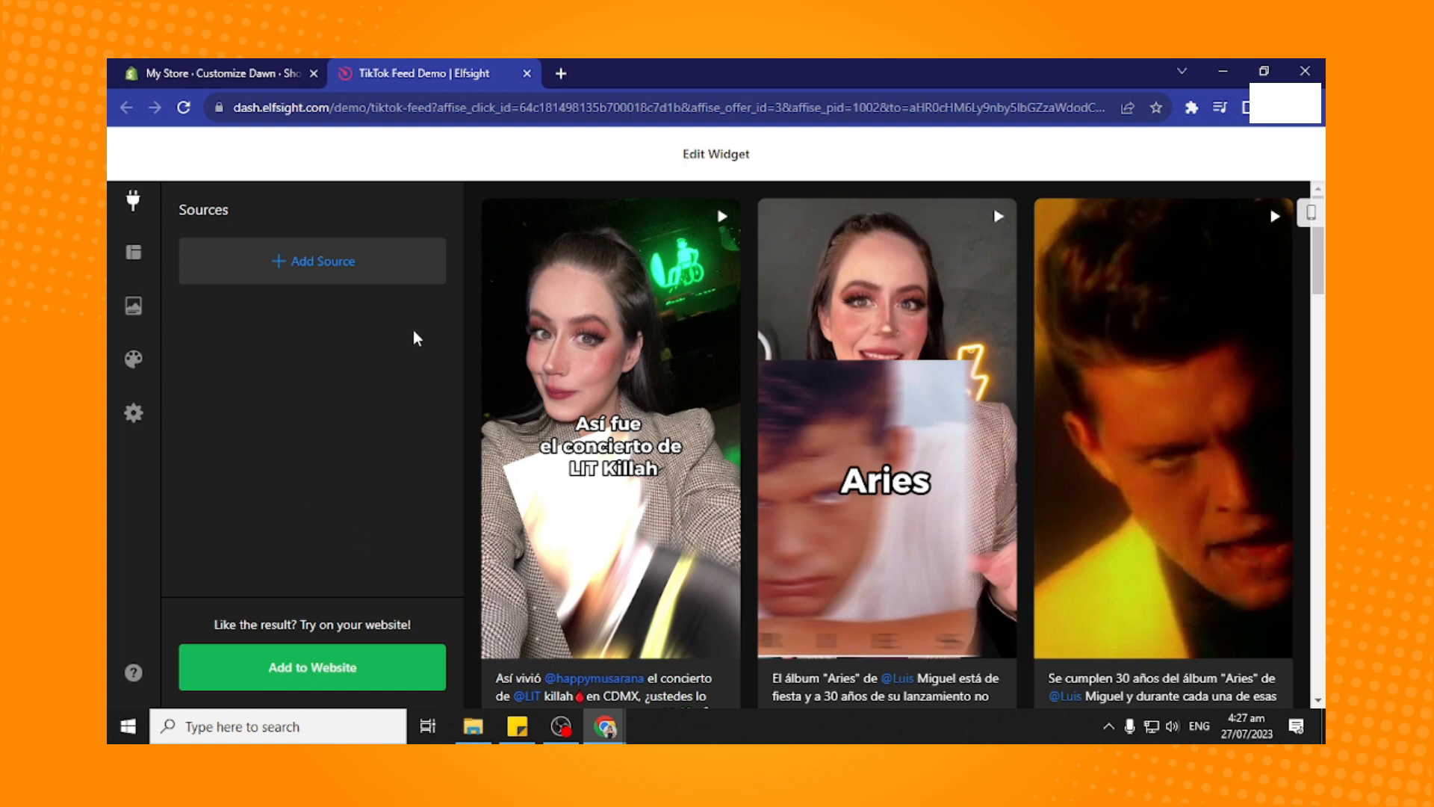
- Add a TikTok source of type Hashtag and apply the hashtag #ootd
{"action": "left_click", "coordinate": [323, 262]}
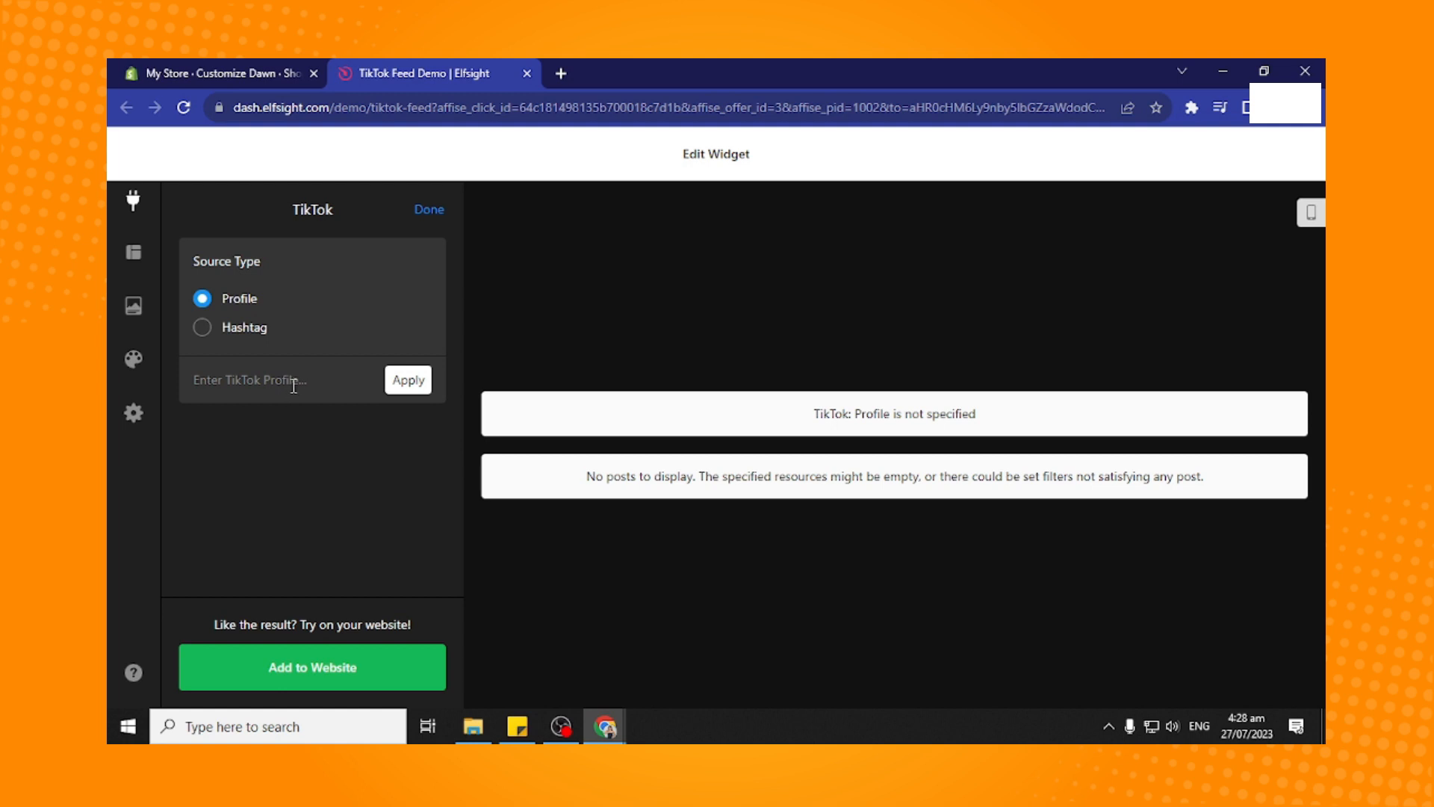
{"action": "left_click", "coordinate": [212, 331]}
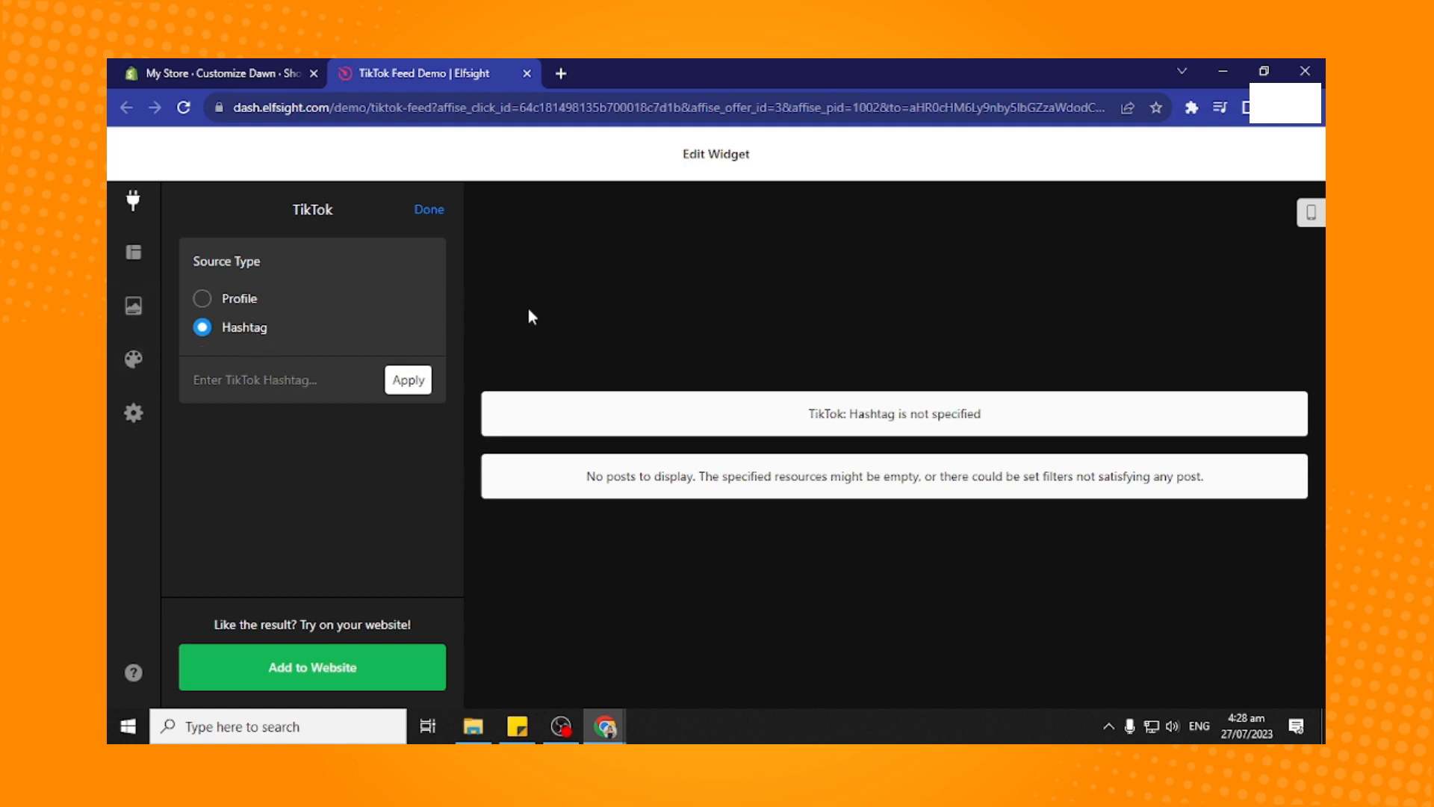
{"action": "left_click", "coordinate": [283, 374]}
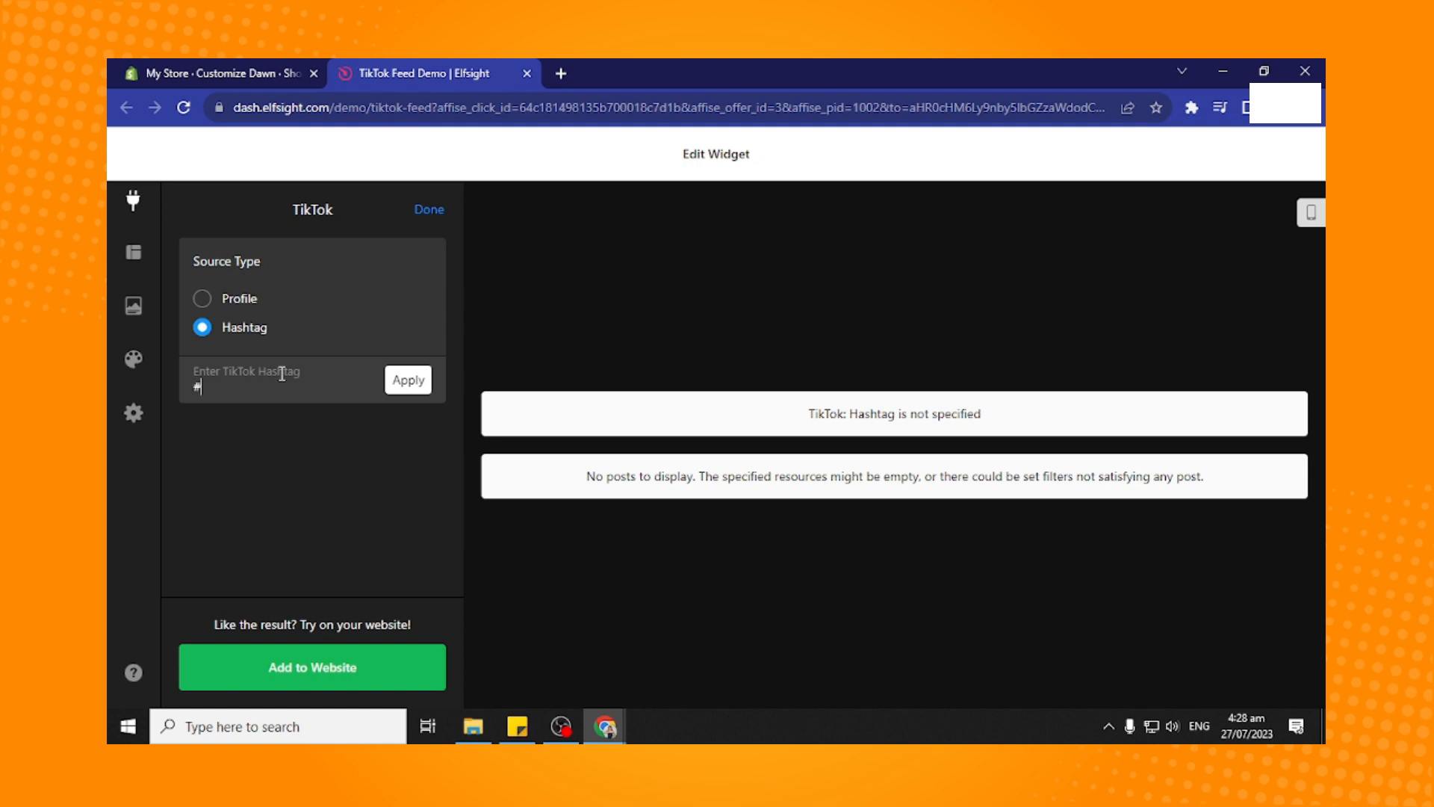
{"action": "type", "text": "ootd"}
{"action": "left_click", "coordinate": [408, 387]}
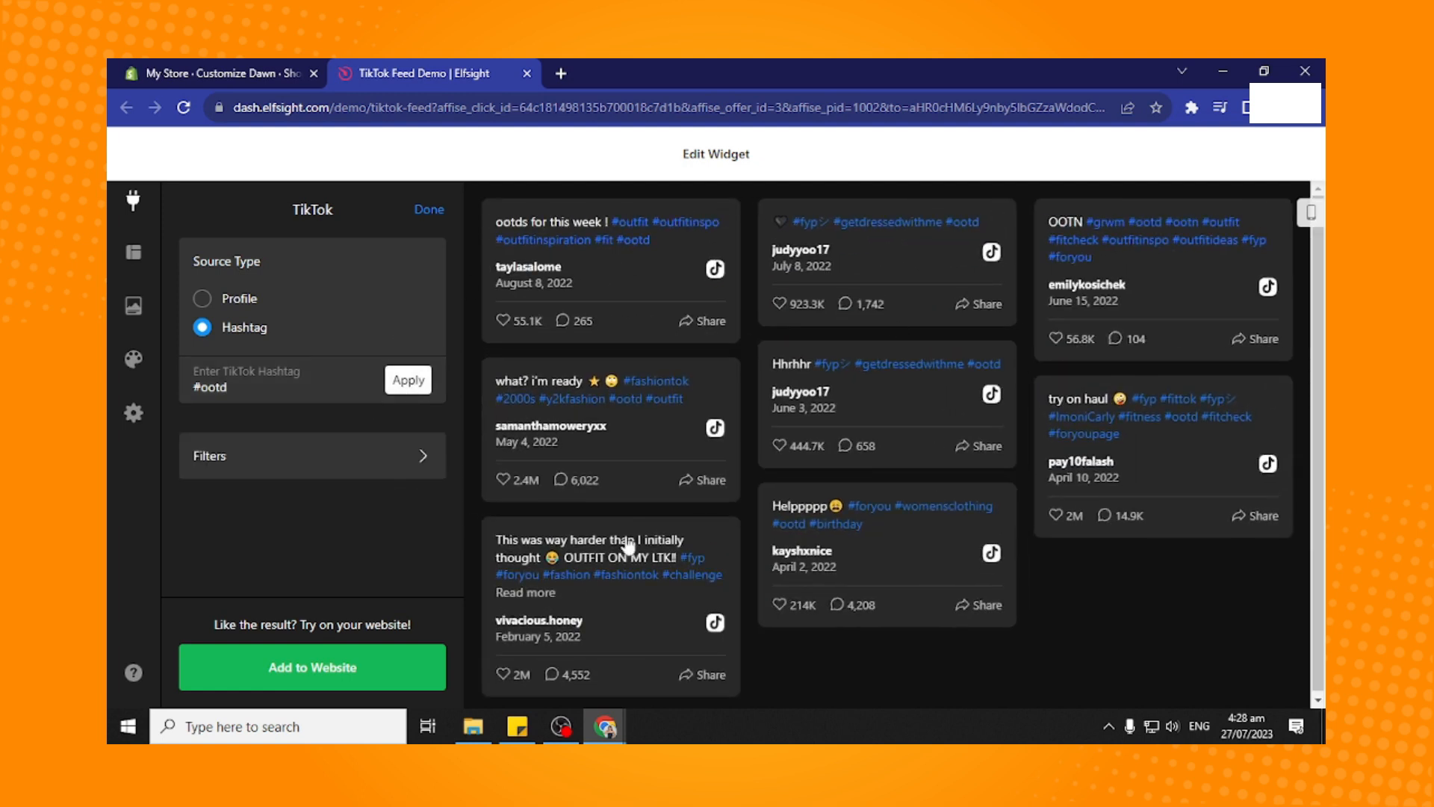
- Check the Profile and Hashtag source types and open the TikTok source's filter settings
{"action": "left_click", "coordinate": [203, 299]}
{"action": "left_click", "coordinate": [203, 330]}
{"action": "left_click", "coordinate": [357, 457]}
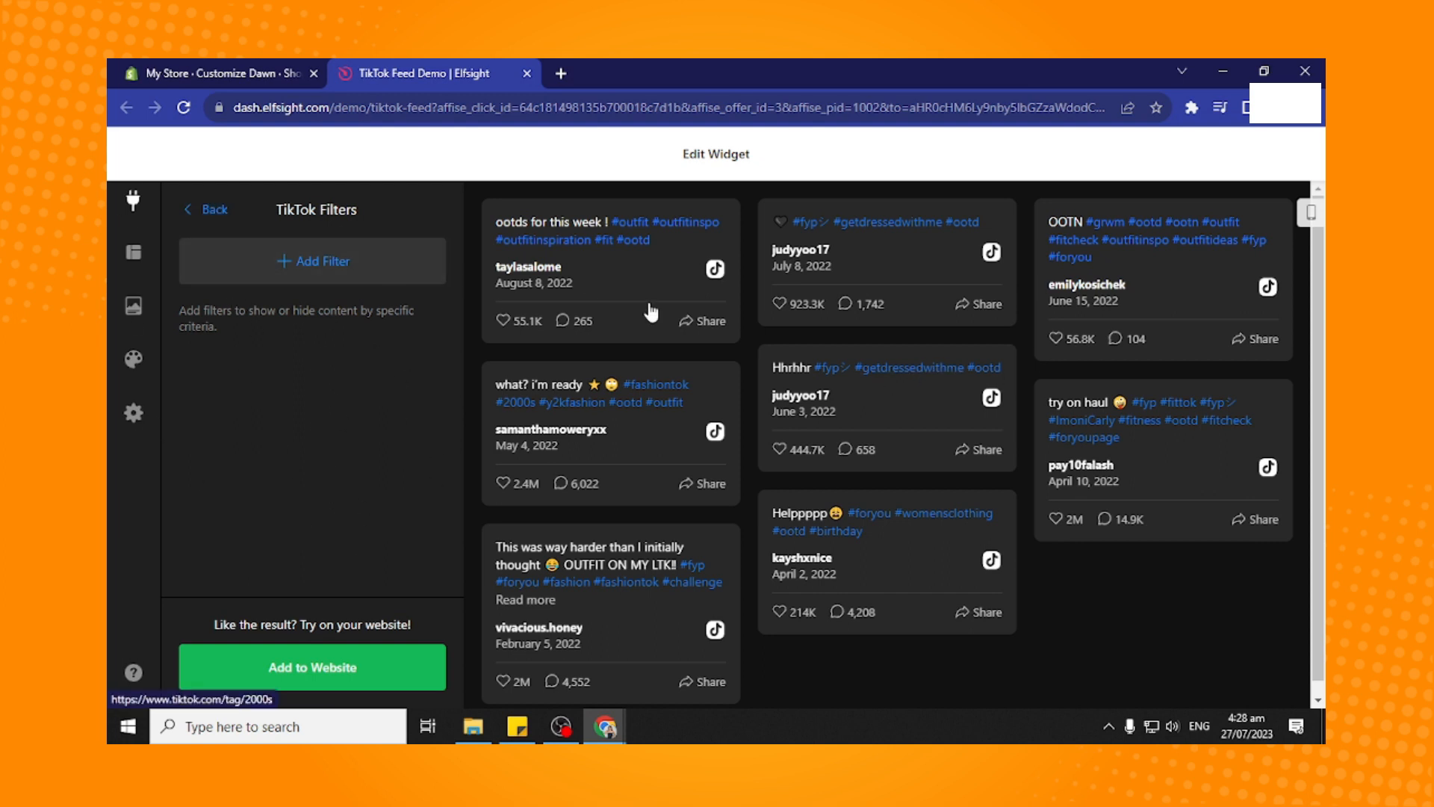
- Add the TikTok feed widget to the website, publish it and dismiss the birthday sale offer
{"action": "left_click", "coordinate": [356, 668]}
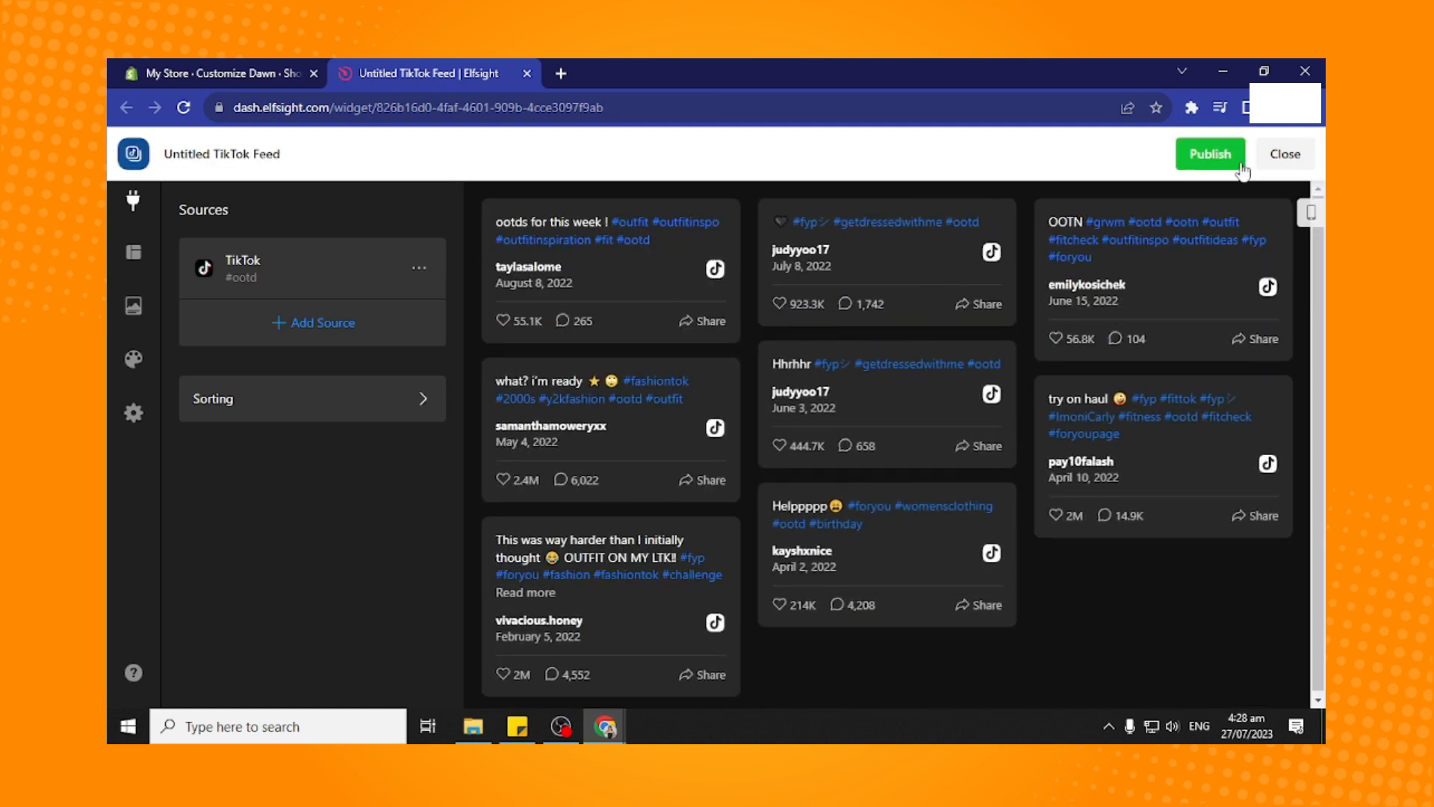
{"action": "left_click", "coordinate": [1211, 160]}
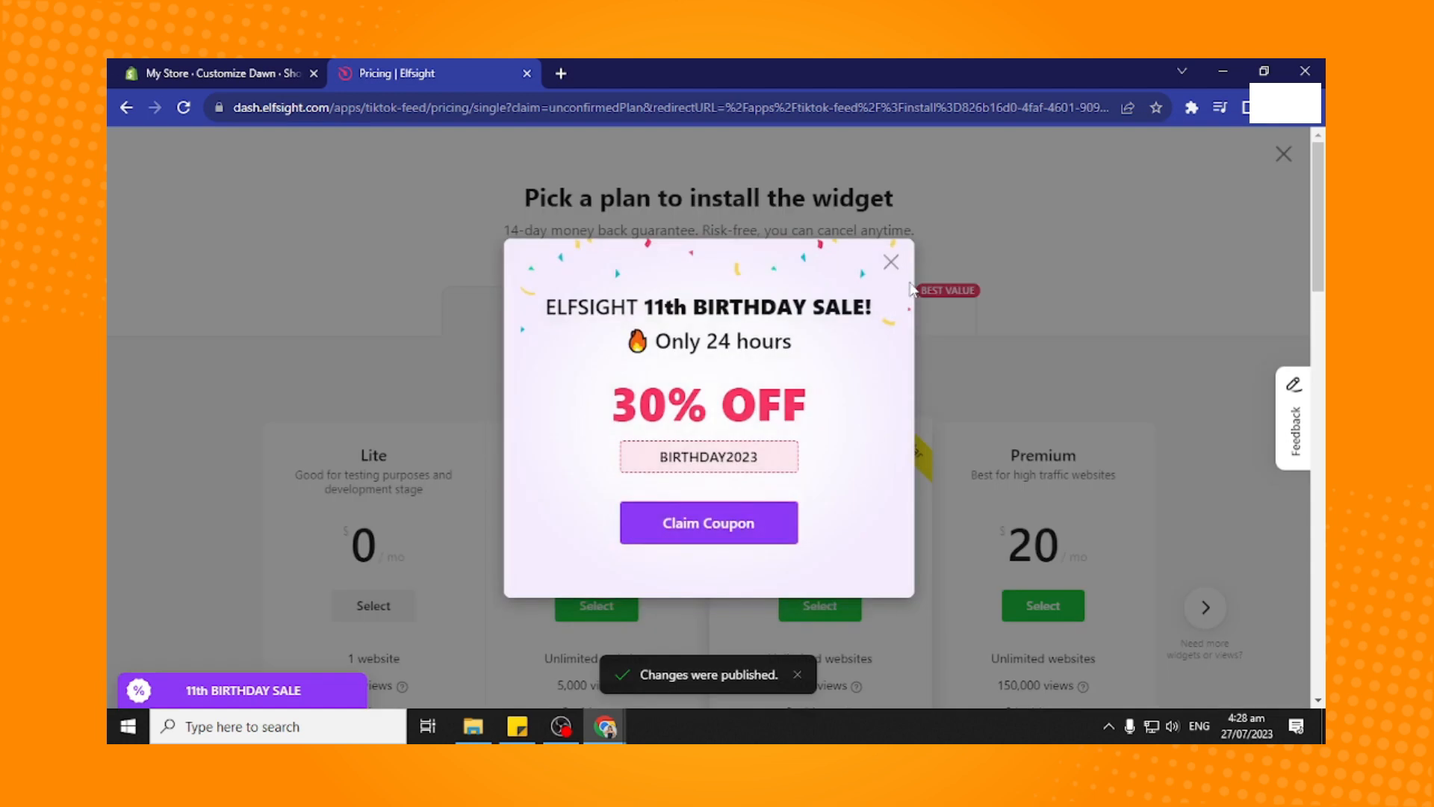
{"action": "left_click", "coordinate": [891, 262]}
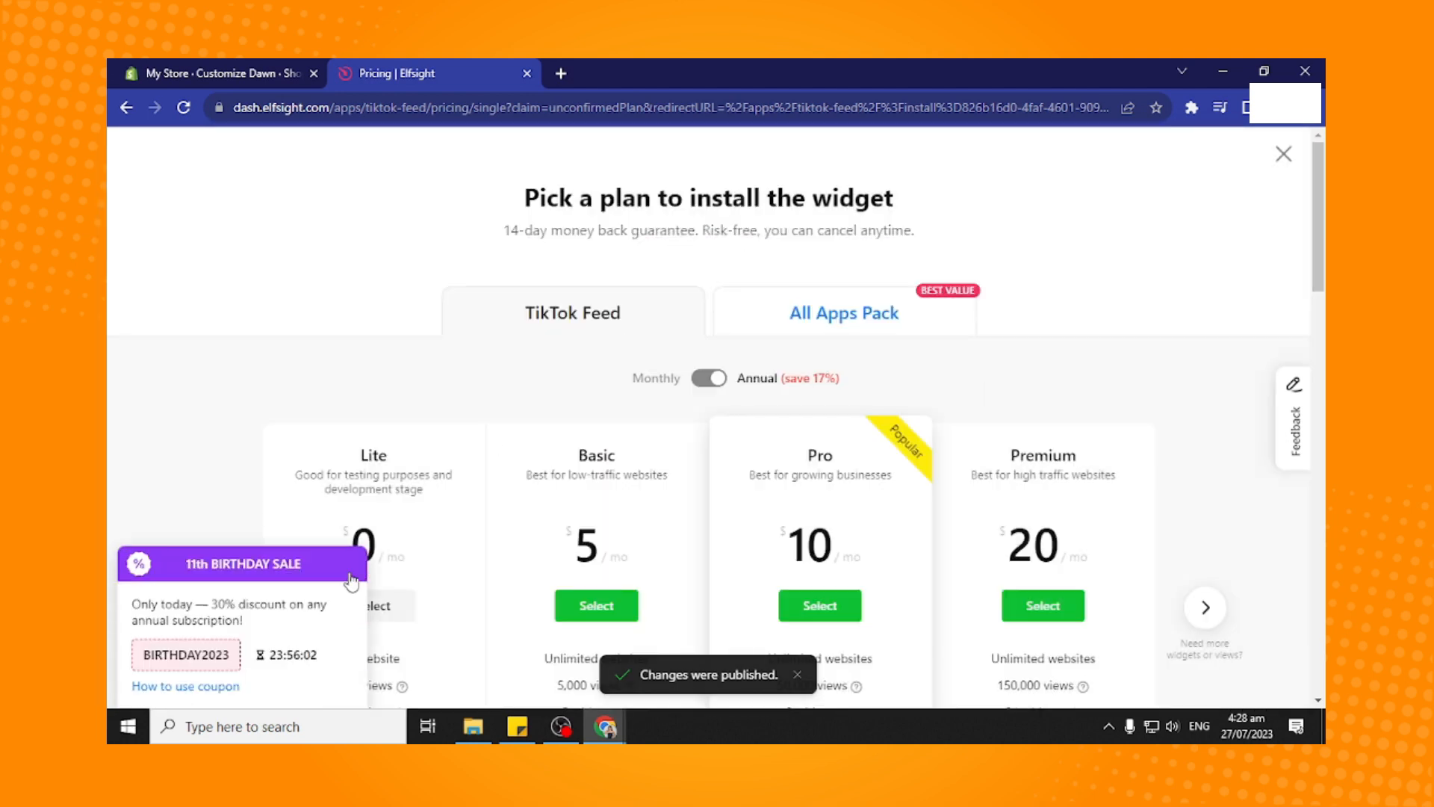
- Compare the TikTok Feed pricing plans and select the free Lite plan
{"action": "left_click", "coordinate": [351, 582]}
{"action": "scroll", "coordinate": [1001, 396], "scroll_direction": "down", "scroll_amount": 2}
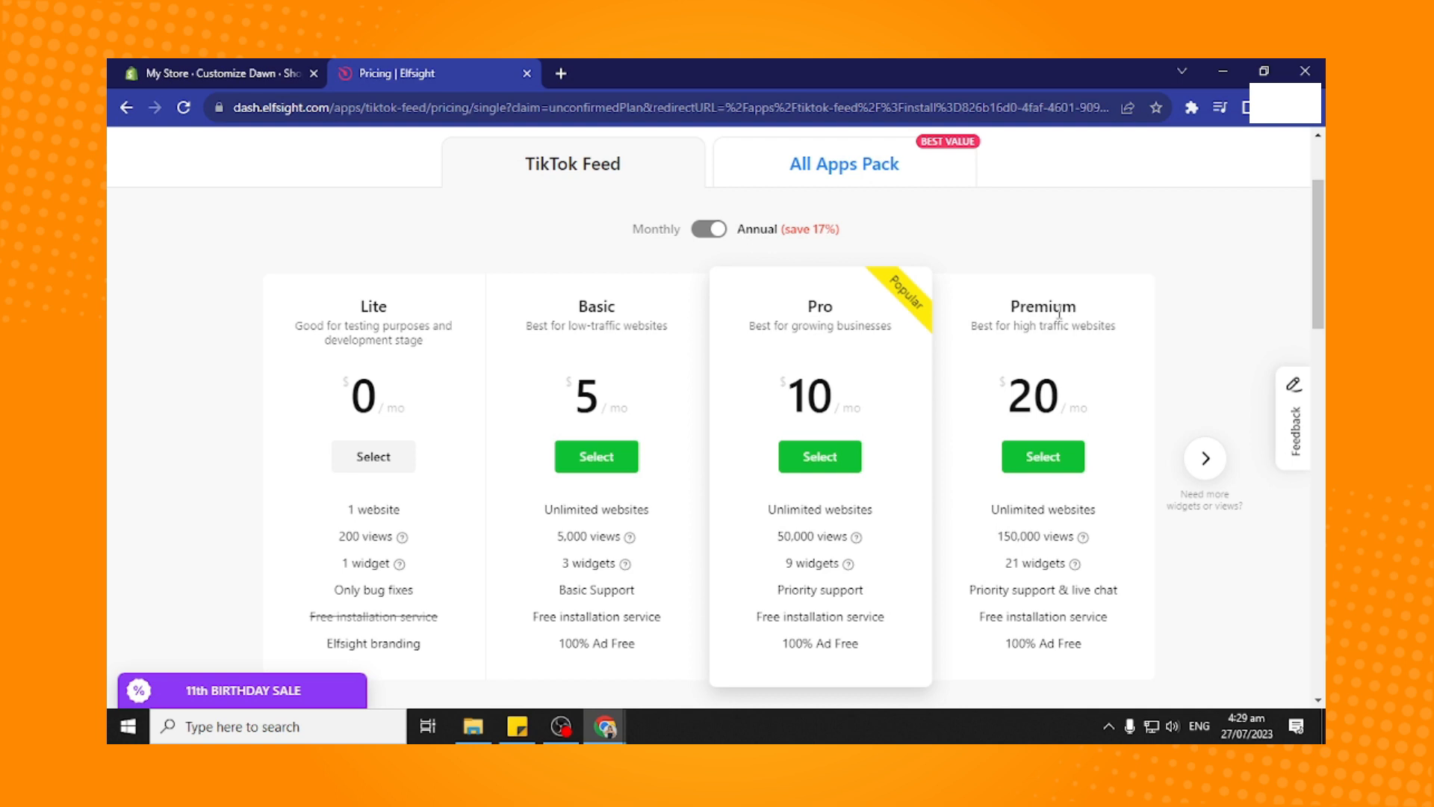
{"action": "scroll", "coordinate": [1038, 388], "scroll_direction": "down", "scroll_amount": 4}
{"action": "scroll", "coordinate": [1055, 384], "scroll_direction": "up", "scroll_amount": 2}
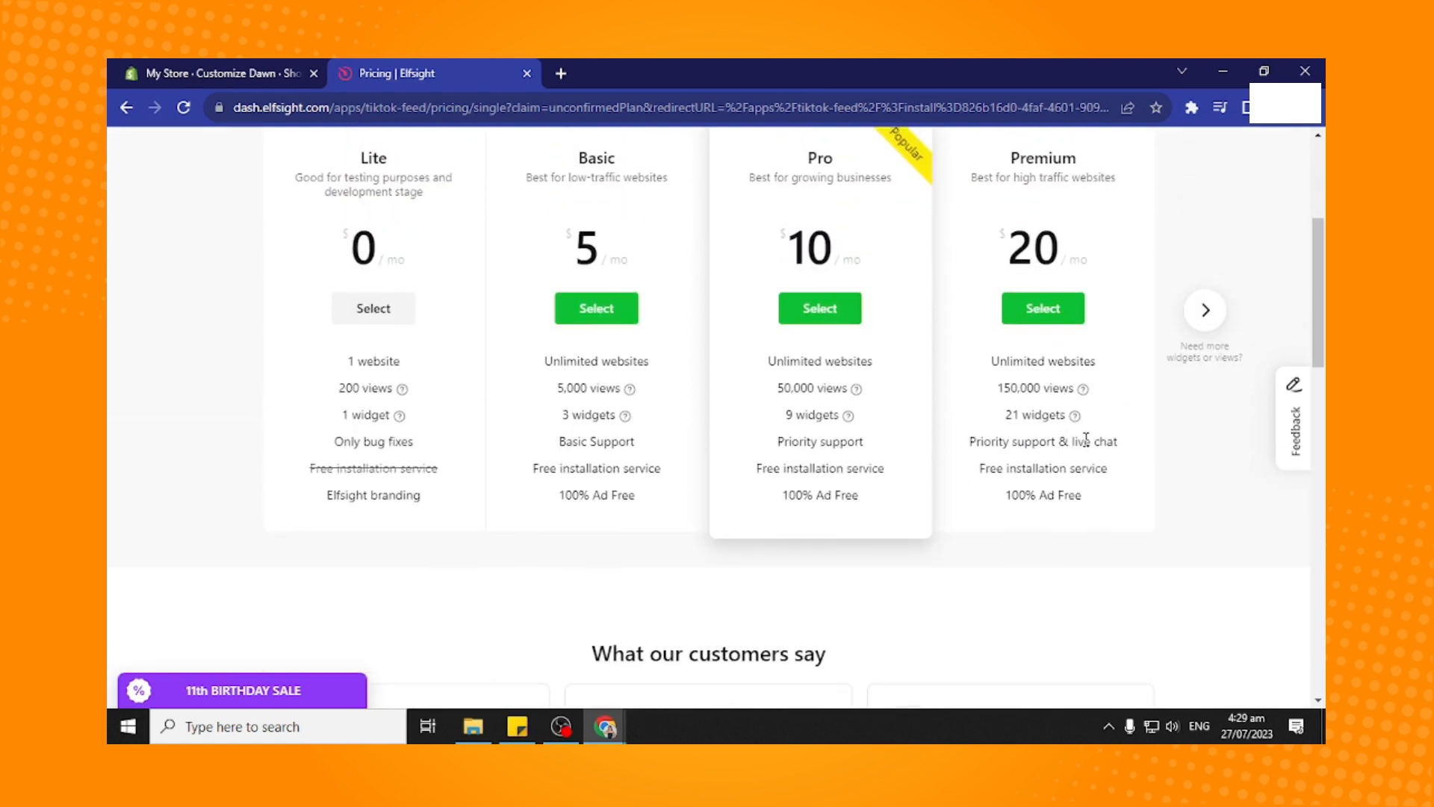
{"action": "scroll", "coordinate": [374, 332], "scroll_direction": "up", "scroll_amount": 2}
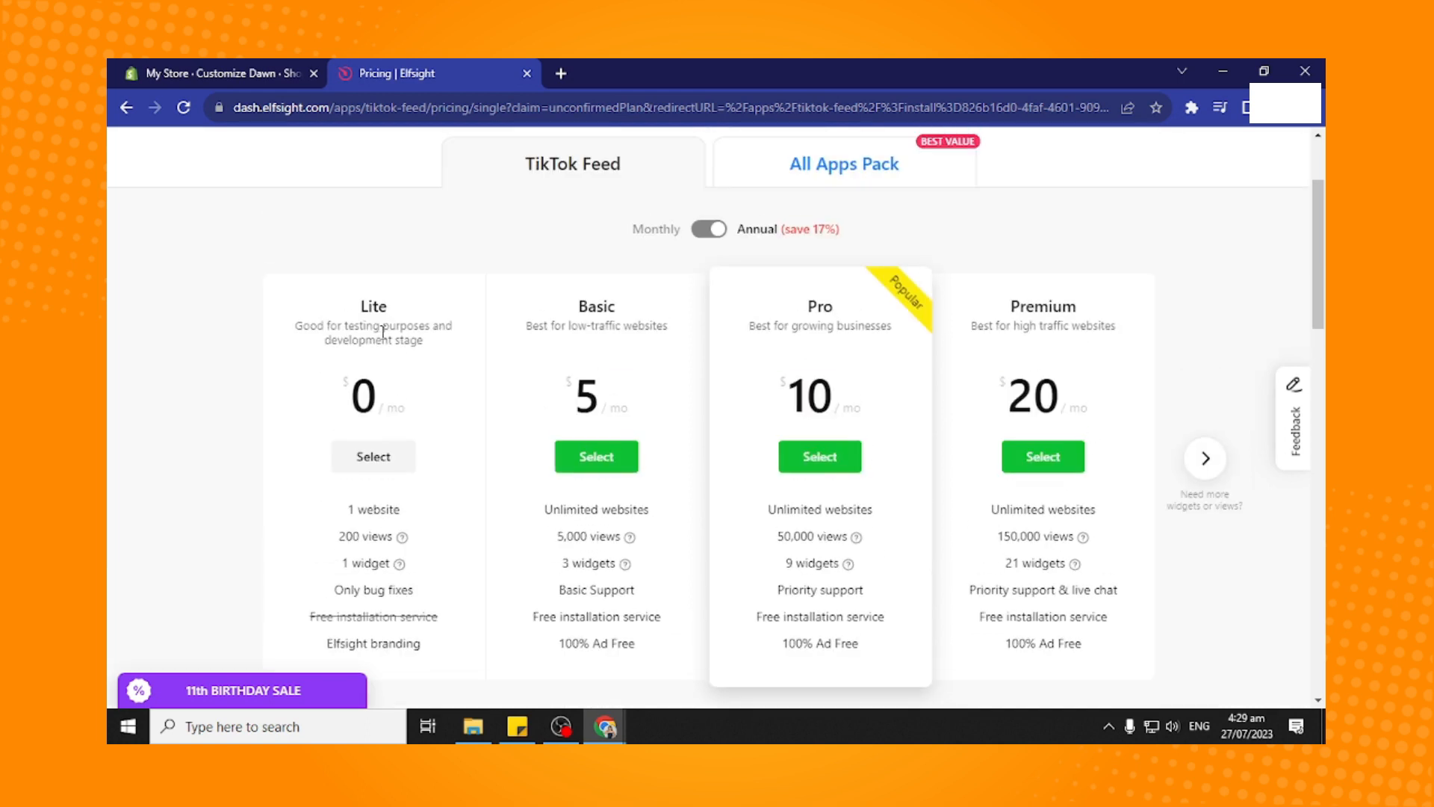
{"action": "left_click", "coordinate": [380, 460]}
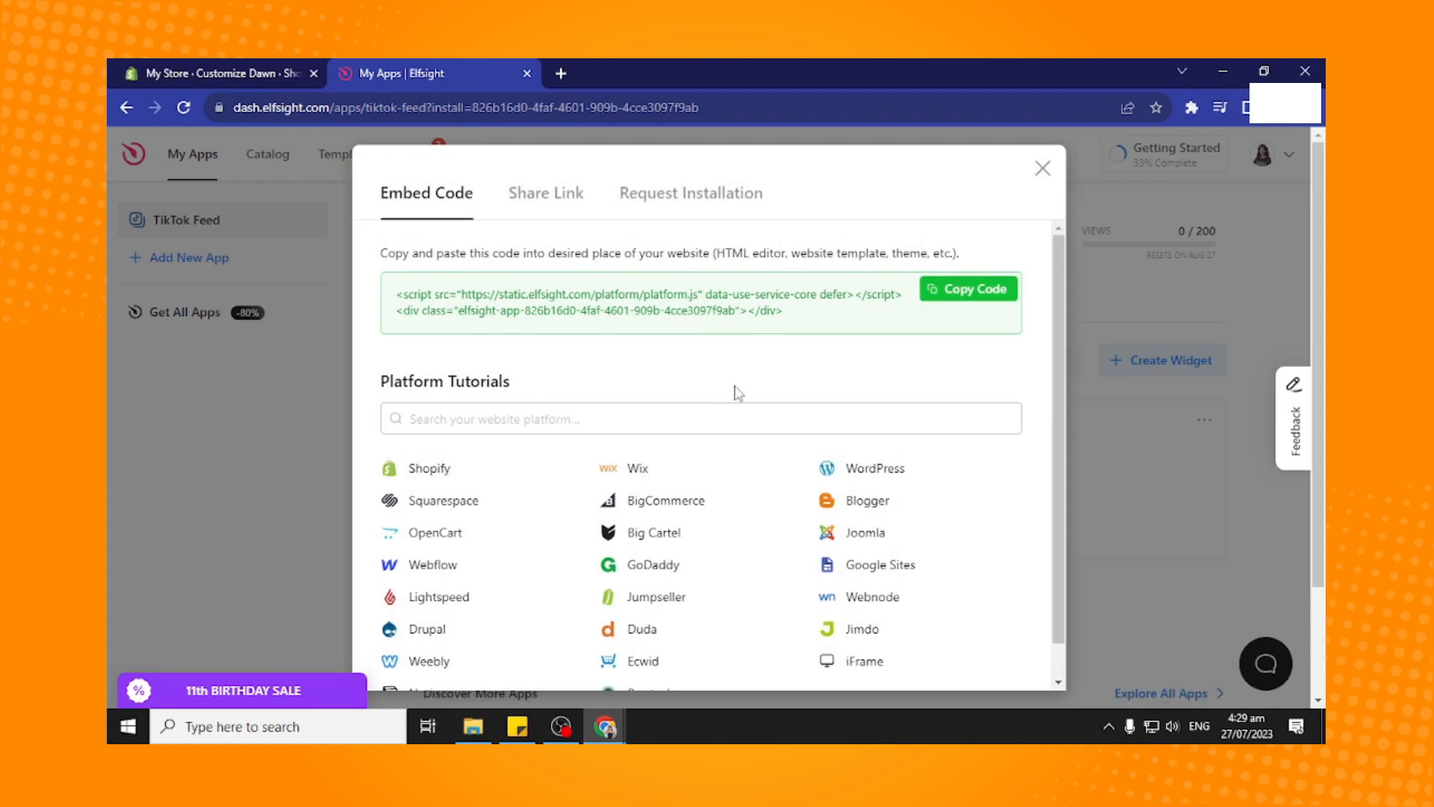
- Copy the widget's embed code and switch to the Shopify theme editor
{"action": "left_click", "coordinate": [978, 298]}
{"action": "left_click", "coordinate": [226, 71]}
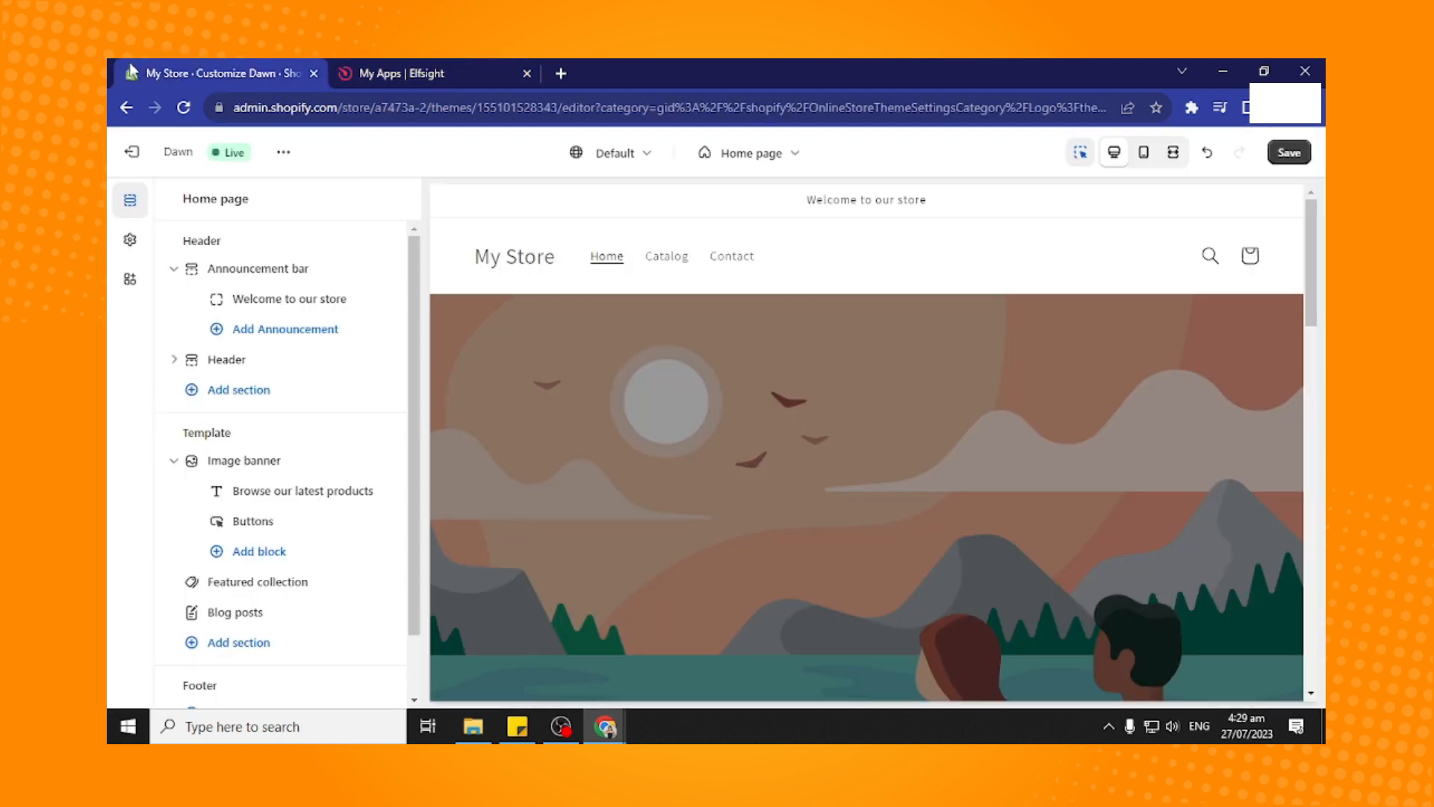
- Look through the home page preview and the settings of the Blog posts section
{"action": "scroll", "coordinate": [616, 396], "scroll_direction": "down", "scroll_amount": 8}
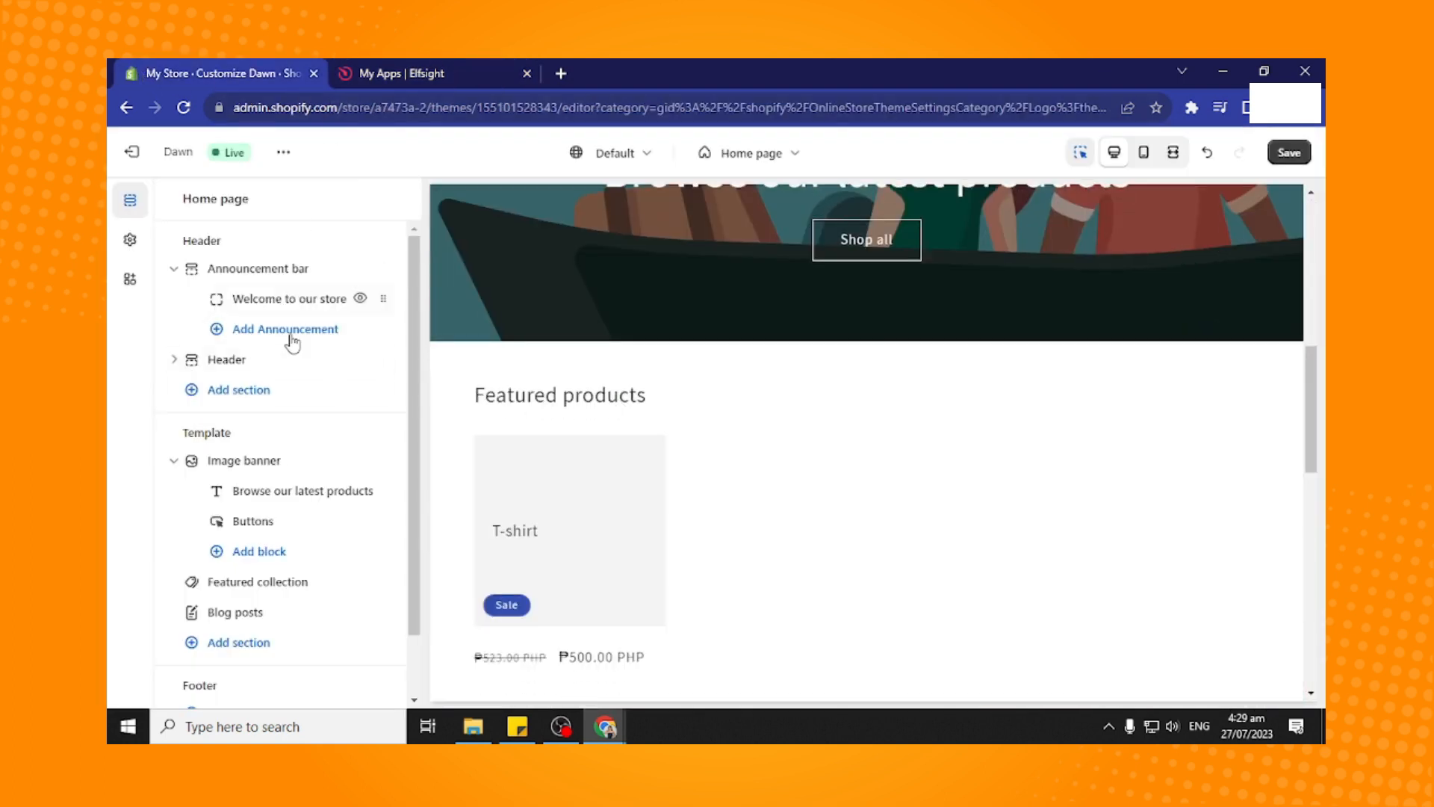
{"action": "scroll", "coordinate": [217, 568], "scroll_direction": "down", "scroll_amount": 1}
{"action": "left_click", "coordinate": [249, 543]}
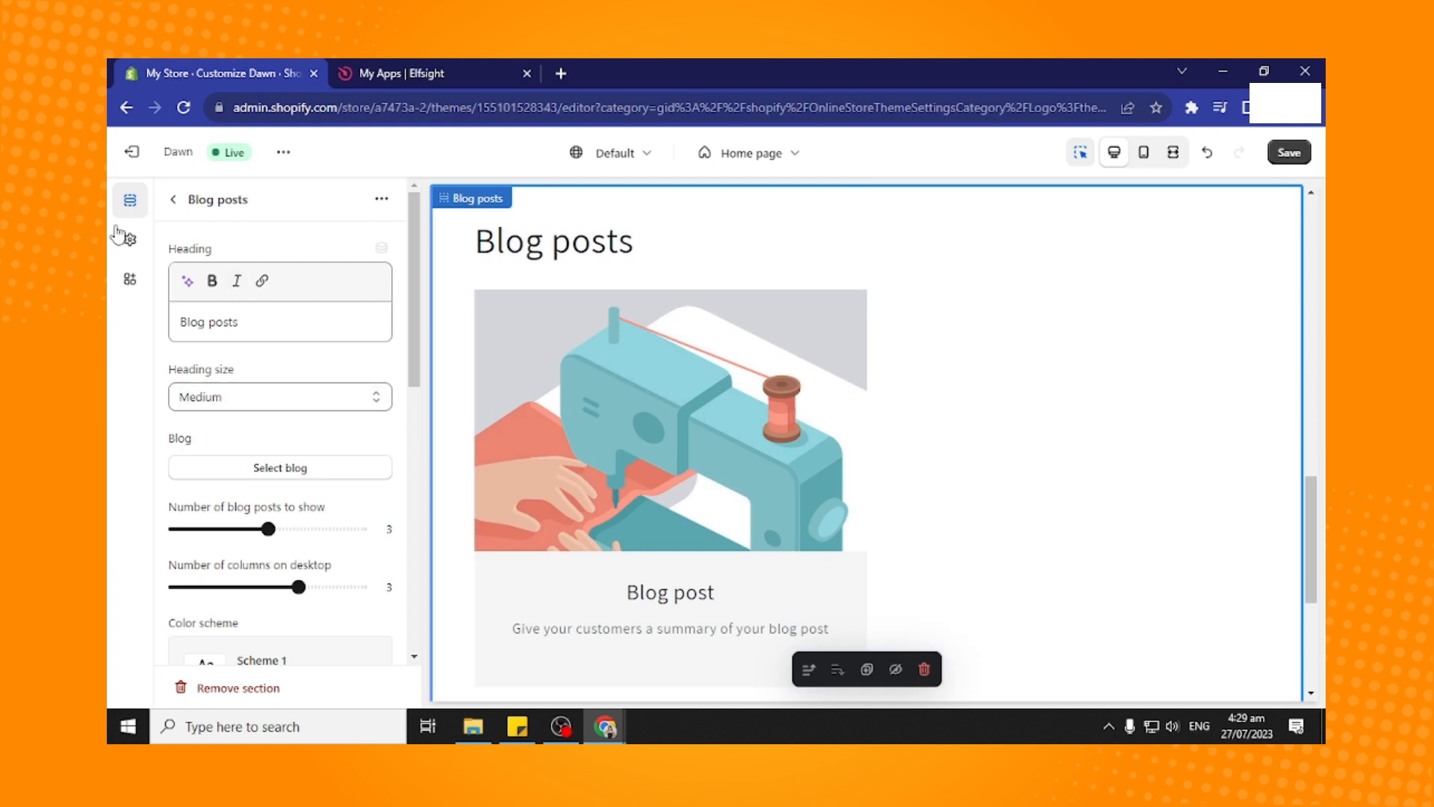
{"action": "left_click", "coordinate": [174, 201]}
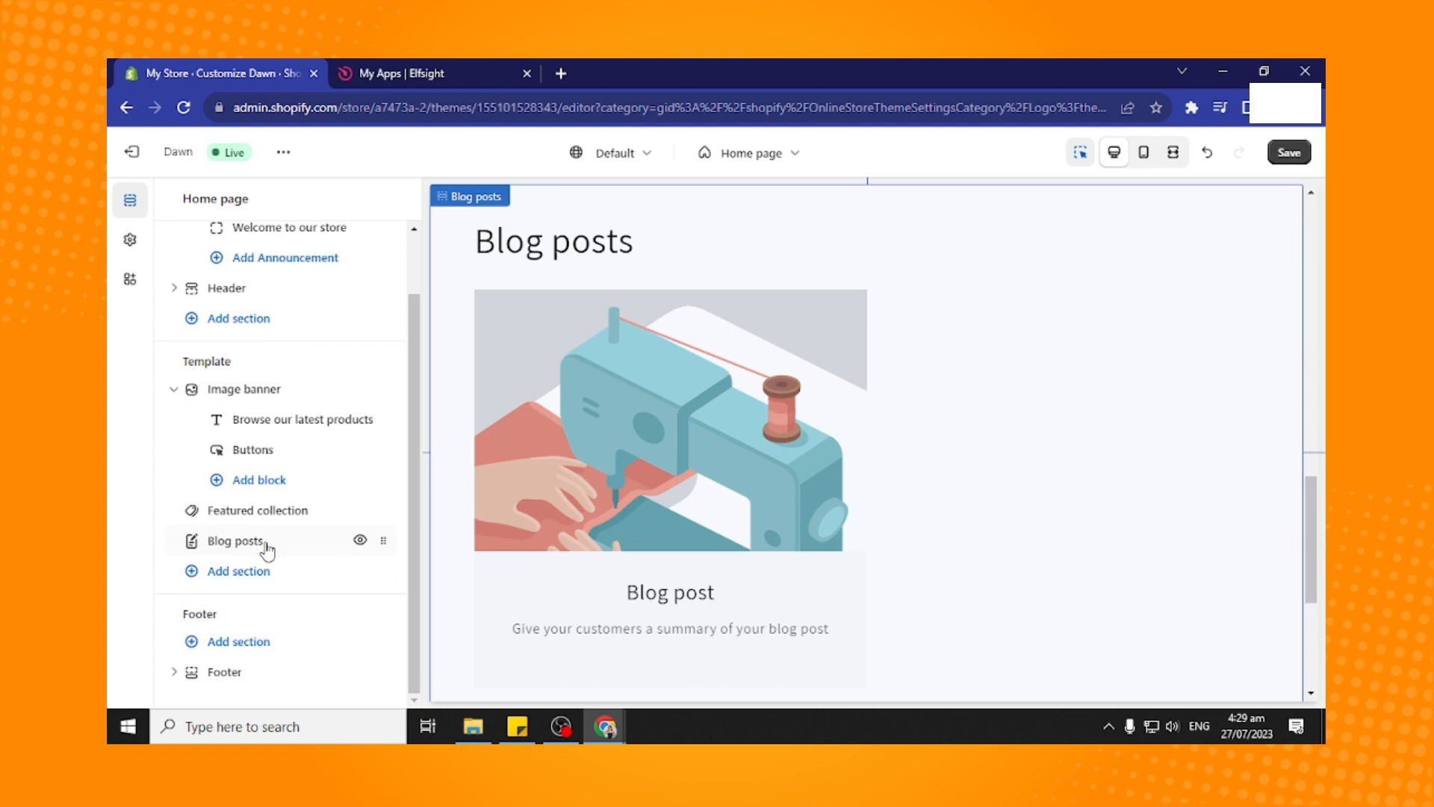
- Add a Custom Liquid section to the home page template below Blog posts
{"action": "scroll", "coordinate": [267, 550], "scroll_direction": "up", "scroll_amount": 1}
{"action": "left_click", "coordinate": [247, 644]}
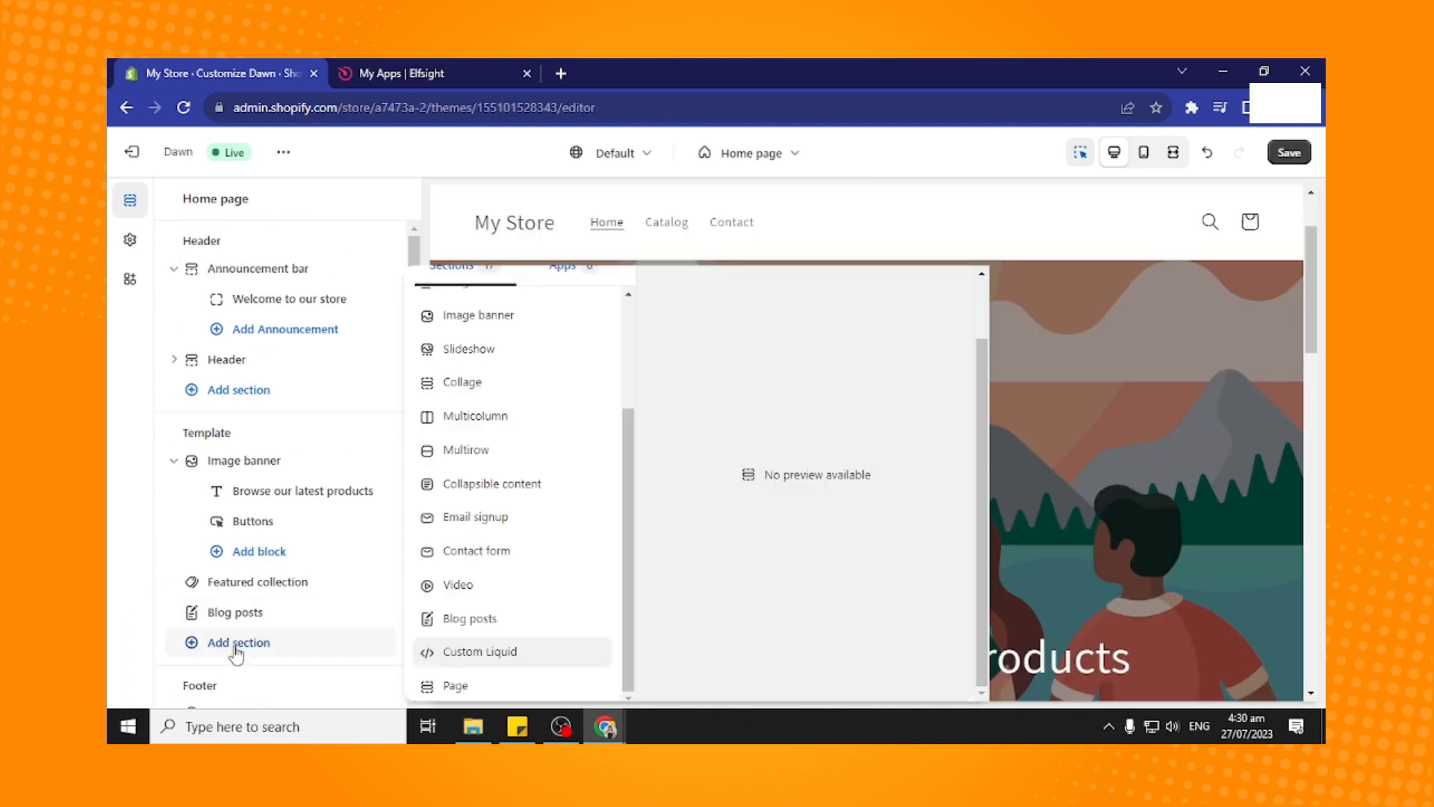
{"action": "left_click", "coordinate": [475, 662]}
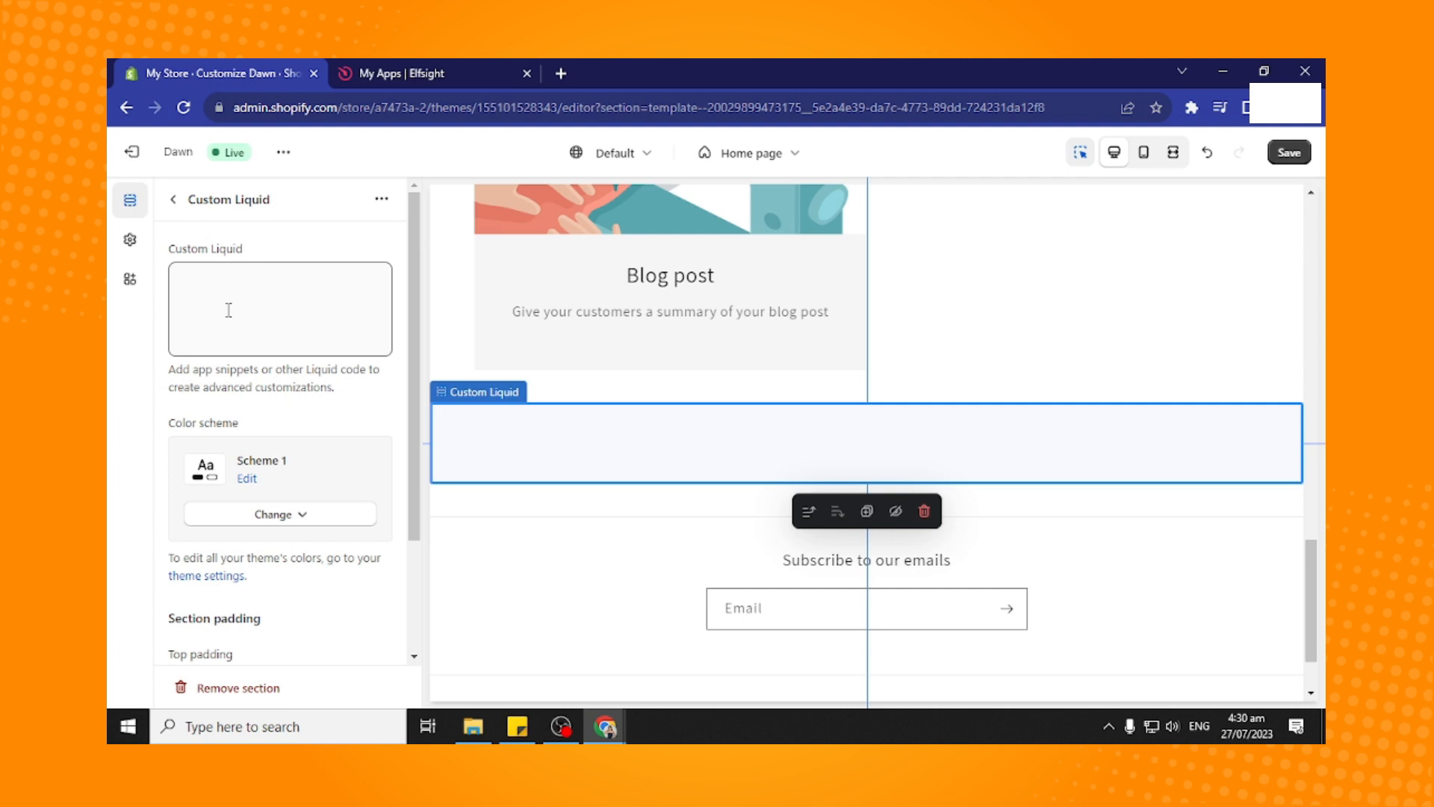
- Paste the Elfsight embed code into the Custom Liquid section and save the theme
{"action": "left_click", "coordinate": [245, 291]}
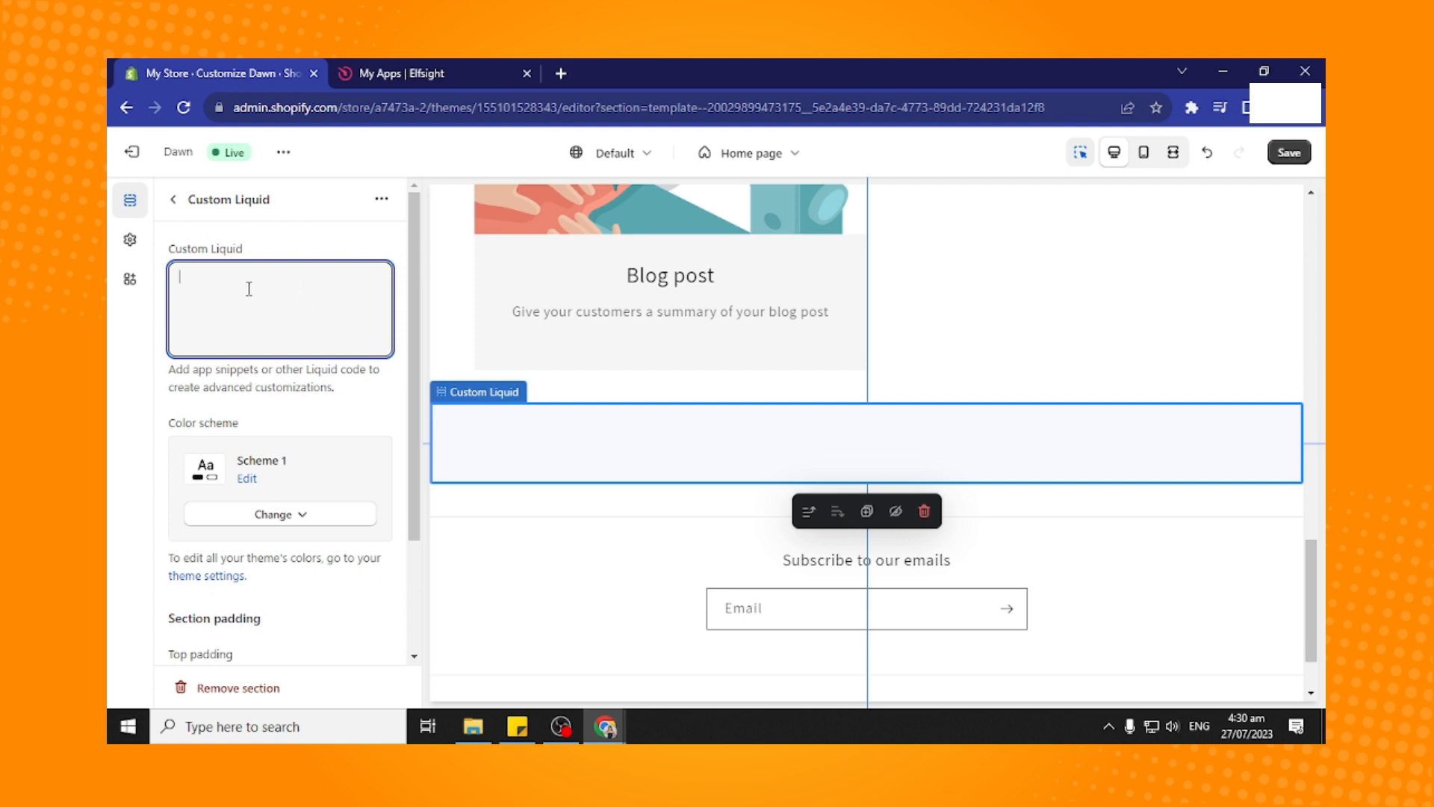
{"action": "key", "text": "ctrl+v"}
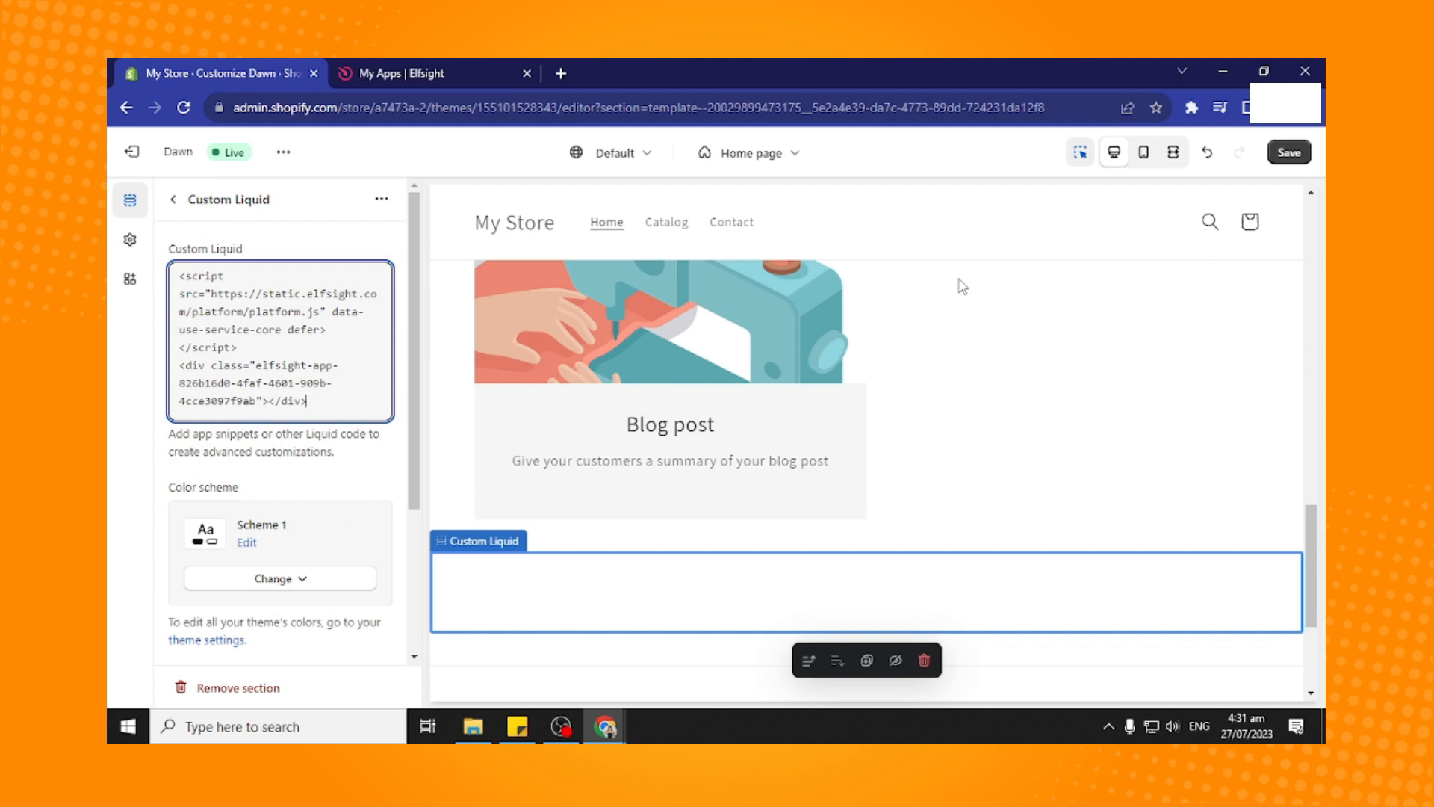
{"action": "left_click", "coordinate": [1297, 157]}
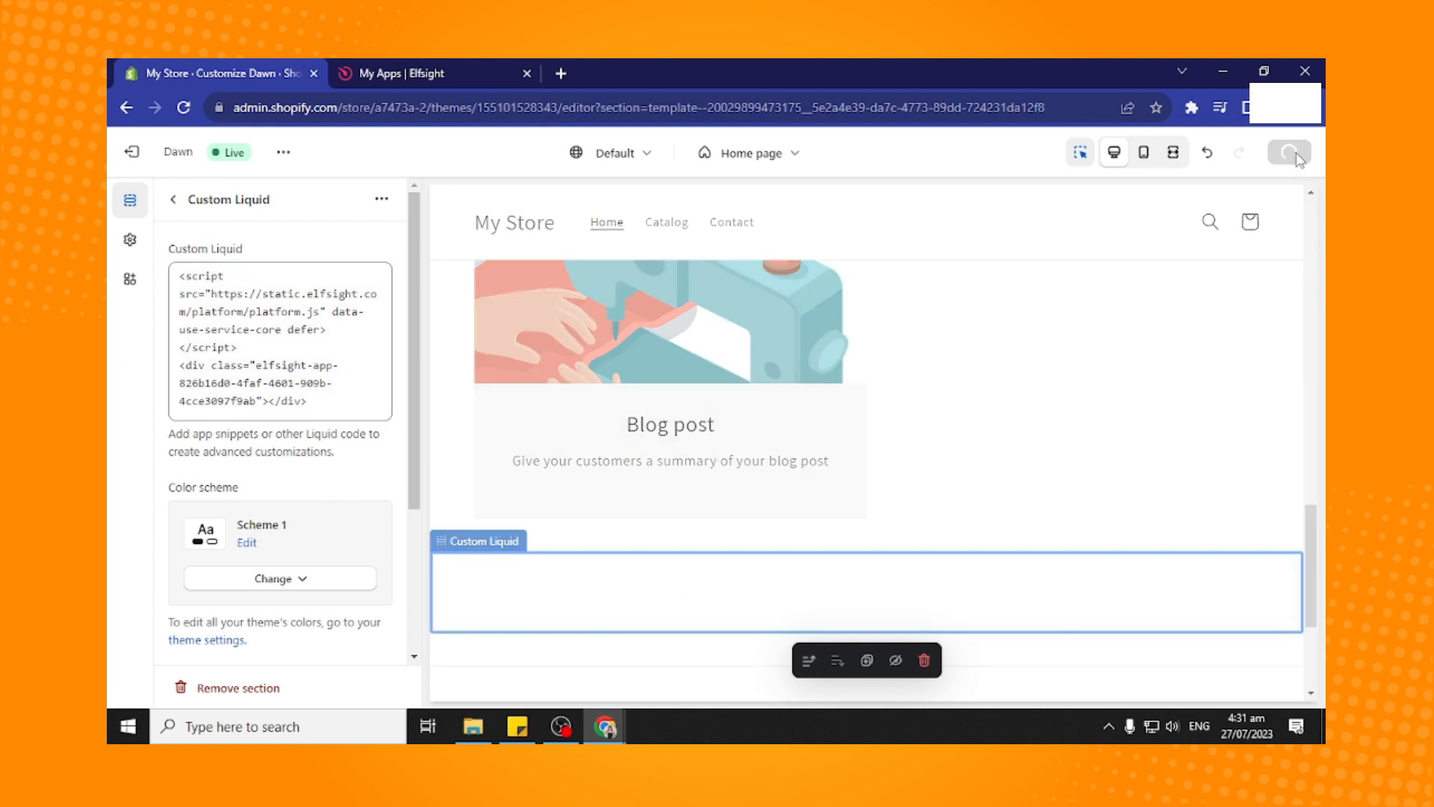